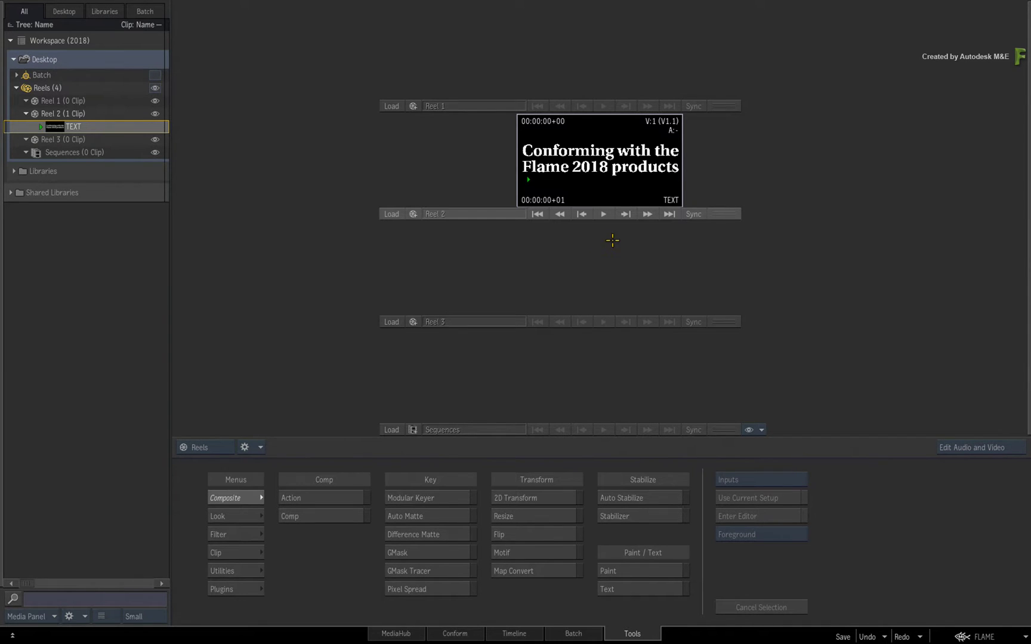
# Delete the TEXT clip from Reel 2 and open the Media Import browser for loading a new FCP XML/AAF/EDL in the Conform view.
pyautogui.moveTo(593, 128); pyautogui.dragTo(681, 596)
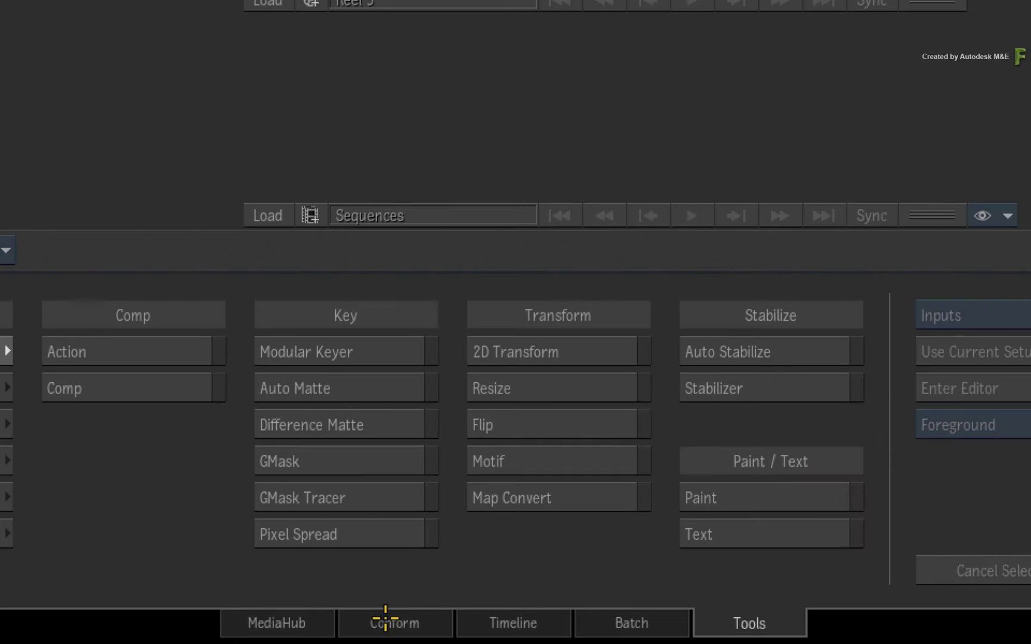
pyautogui.click(449, 631)
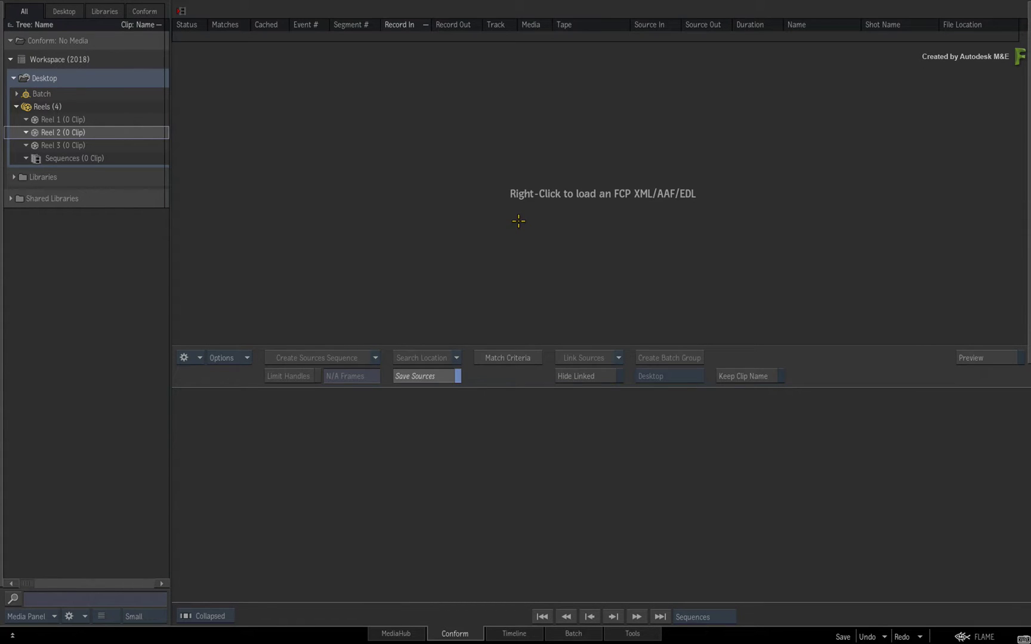
pyautogui.rightClick(519, 221)
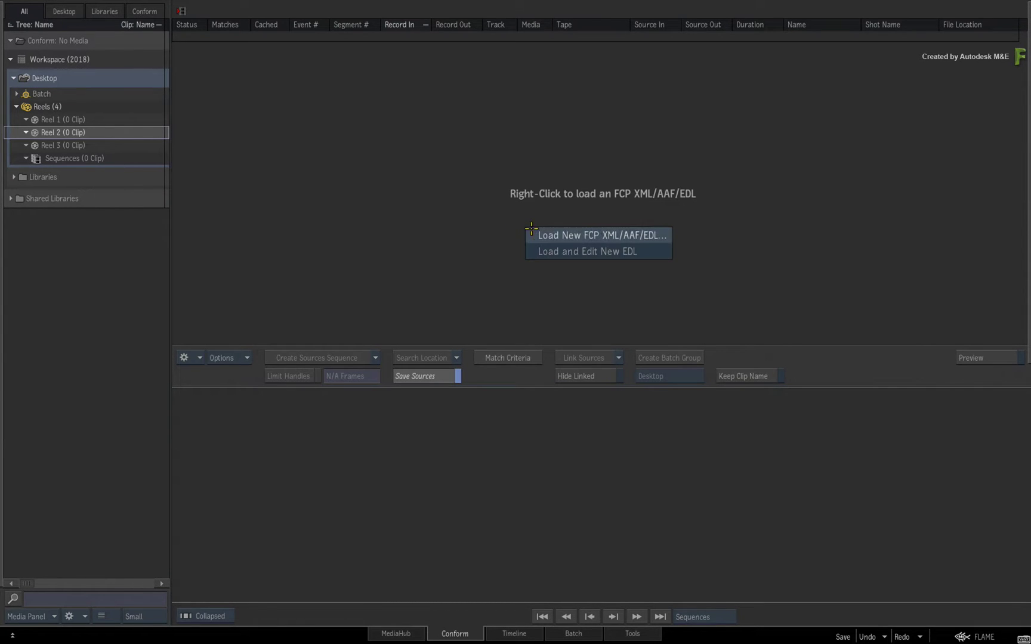
pyautogui.click(534, 235)
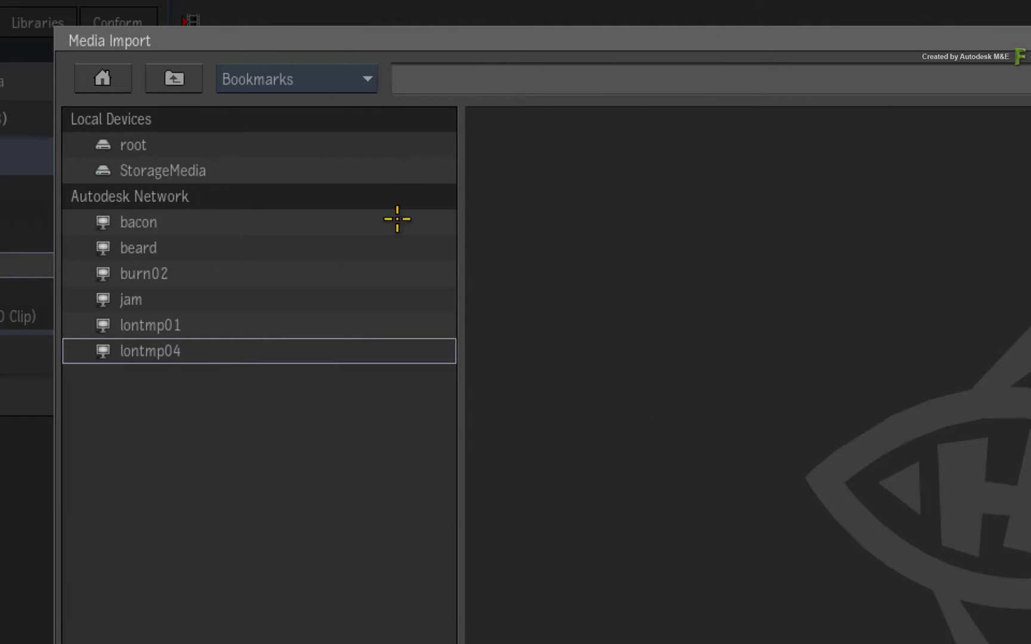
# Select Simple_5sec_conform.aaf in the bookmarked Conform_2018 location's simple_conform folder, and turn off the clip preview.
pyautogui.click(259, 39)
pyautogui.click(264, 72)
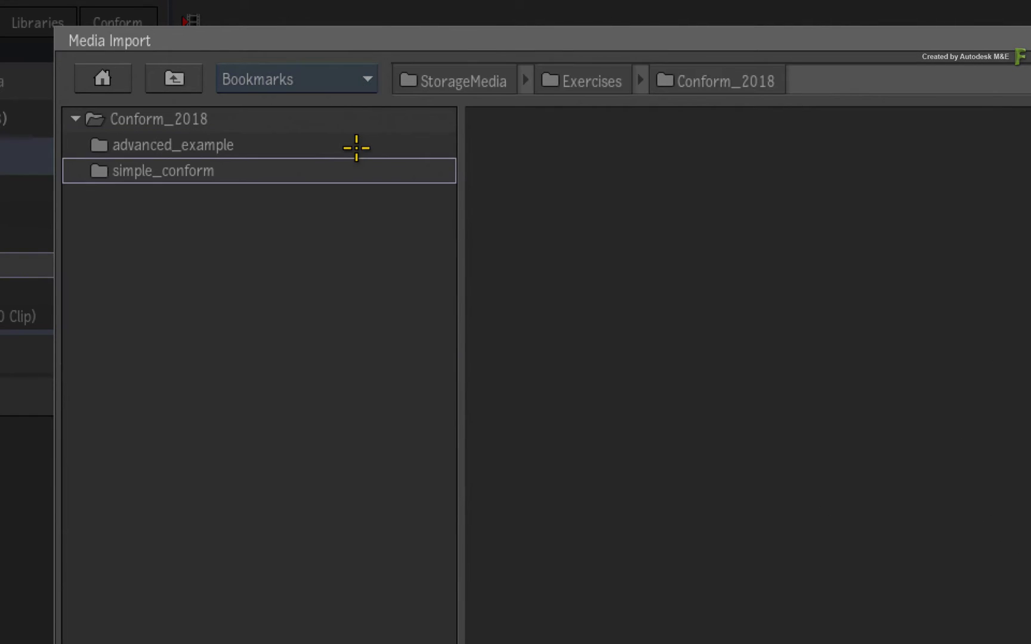
pyautogui.doubleClick(297, 168)
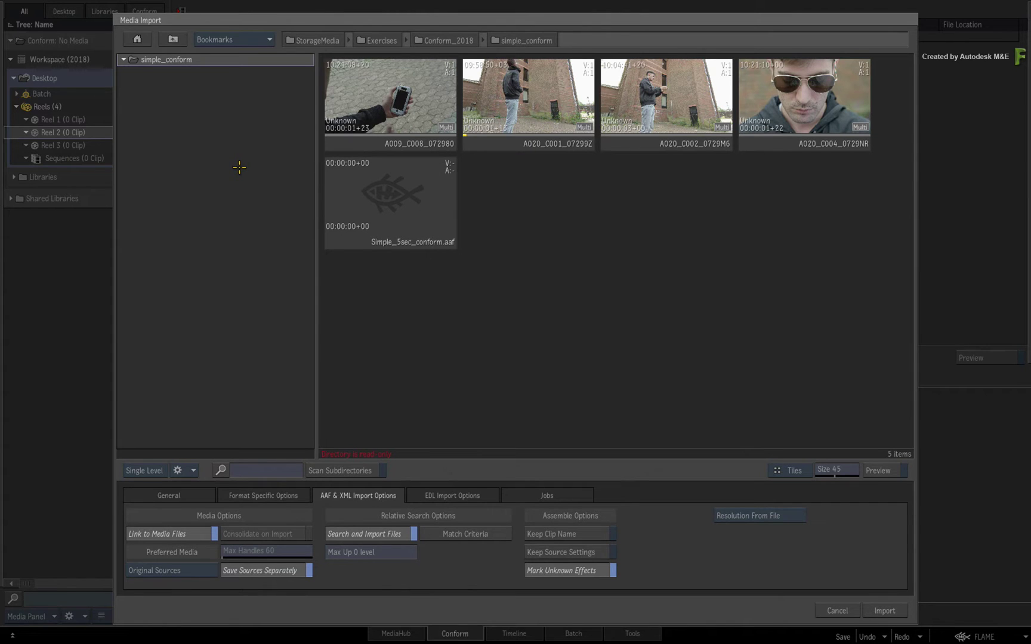
pyautogui.click(403, 190)
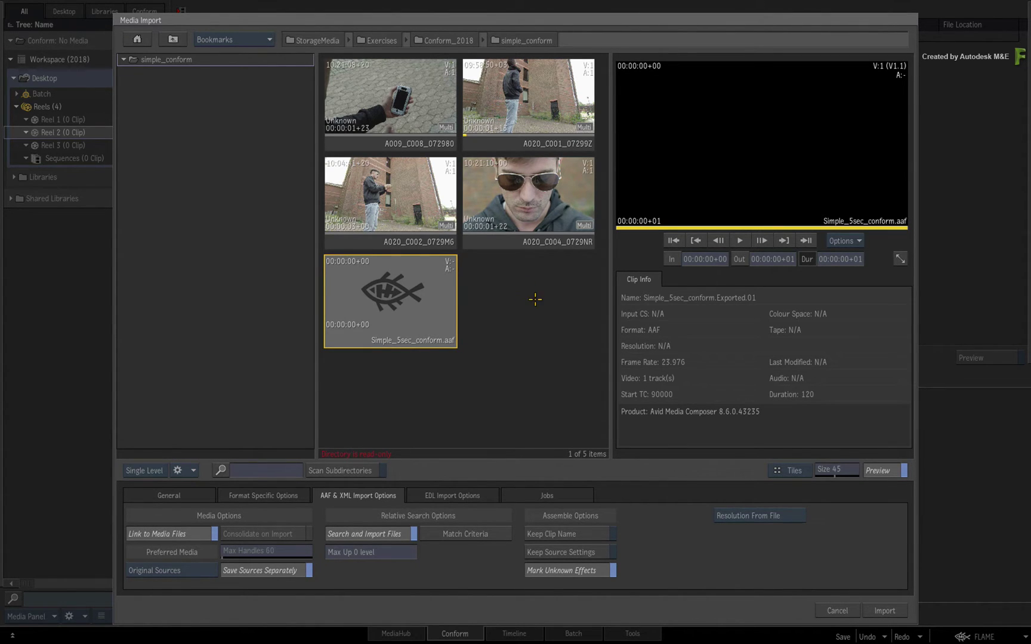
pyautogui.click(884, 471)
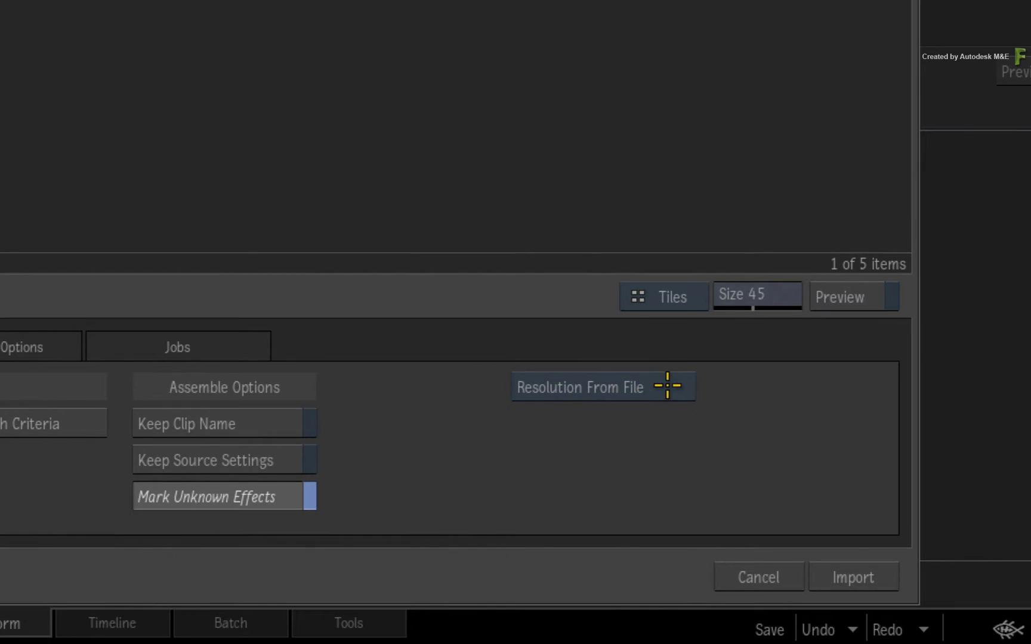
# Try a selected resolution of 1920 x 1080 HD 1080 for the import, and restore Resolution From File.
pyautogui.click(667, 386)
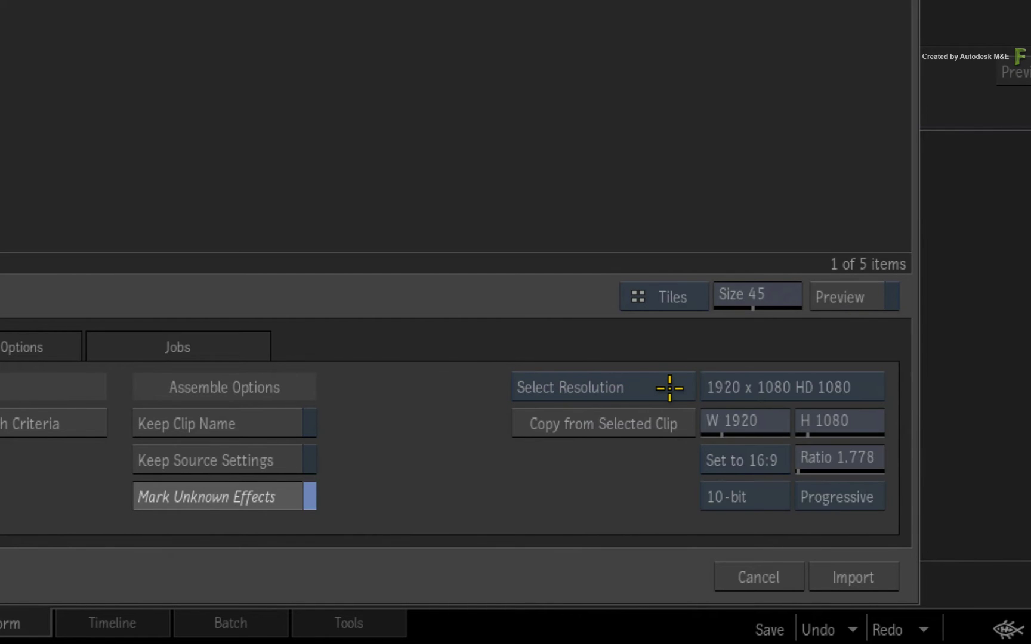
pyautogui.click(722, 387)
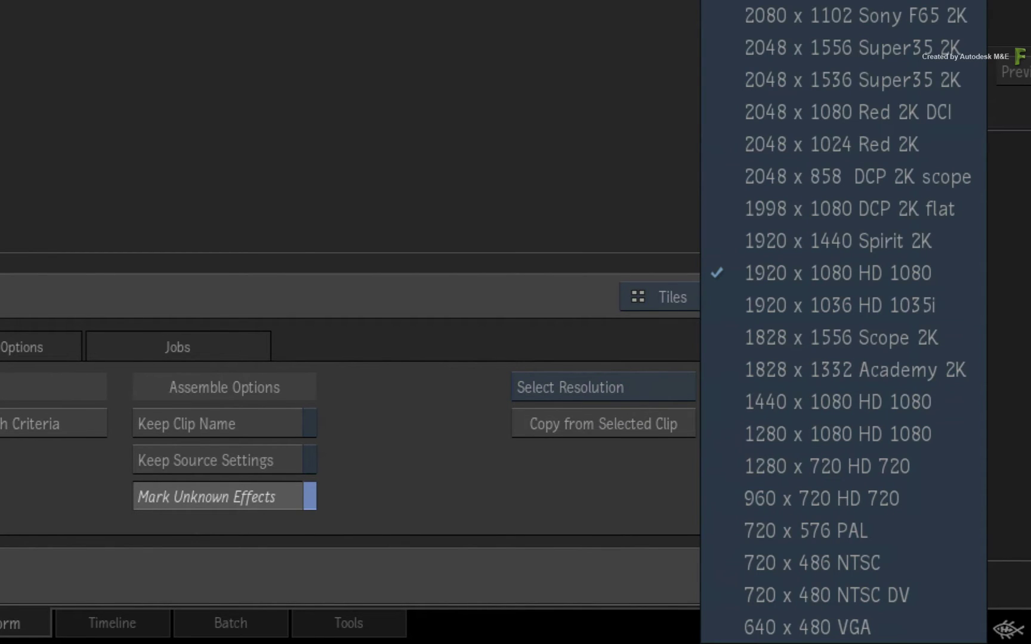
pyautogui.click(724, 271)
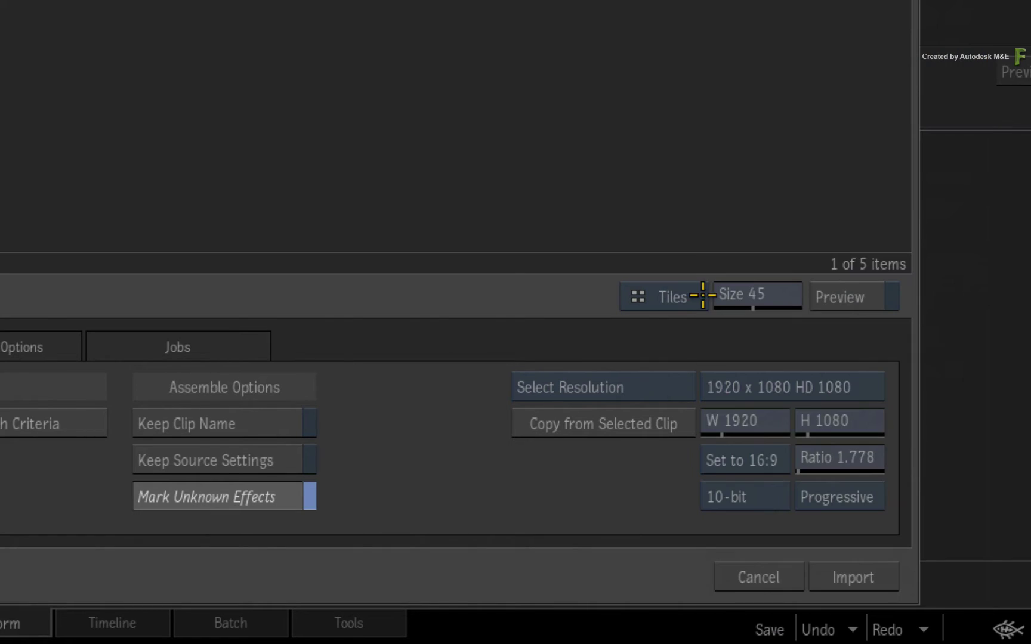
pyautogui.click(628, 384)
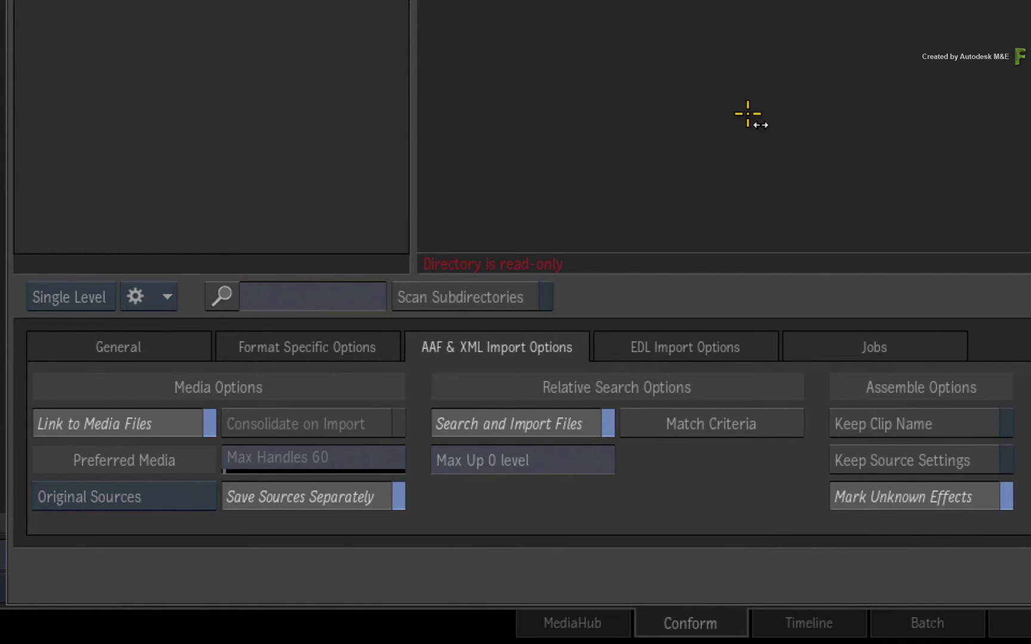
# Try a relative search of Max Up 2 levels for the AAF import, and reset it to 0.
pyautogui.moveTo(550, 460); pyautogui.dragTo(559, 460)
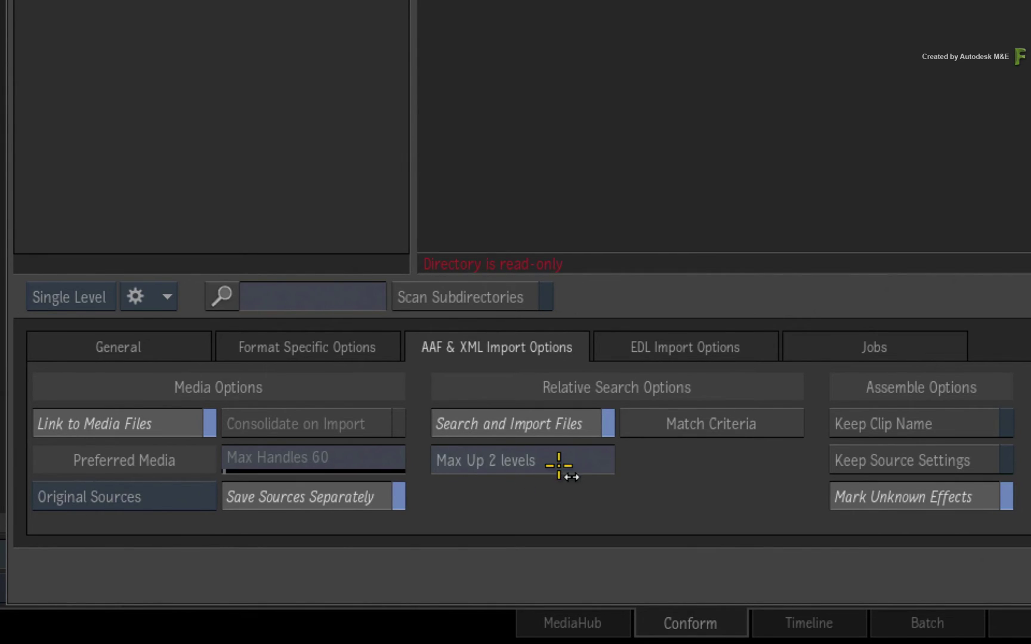
pyautogui.moveTo(559, 466); pyautogui.dragTo(519, 469)
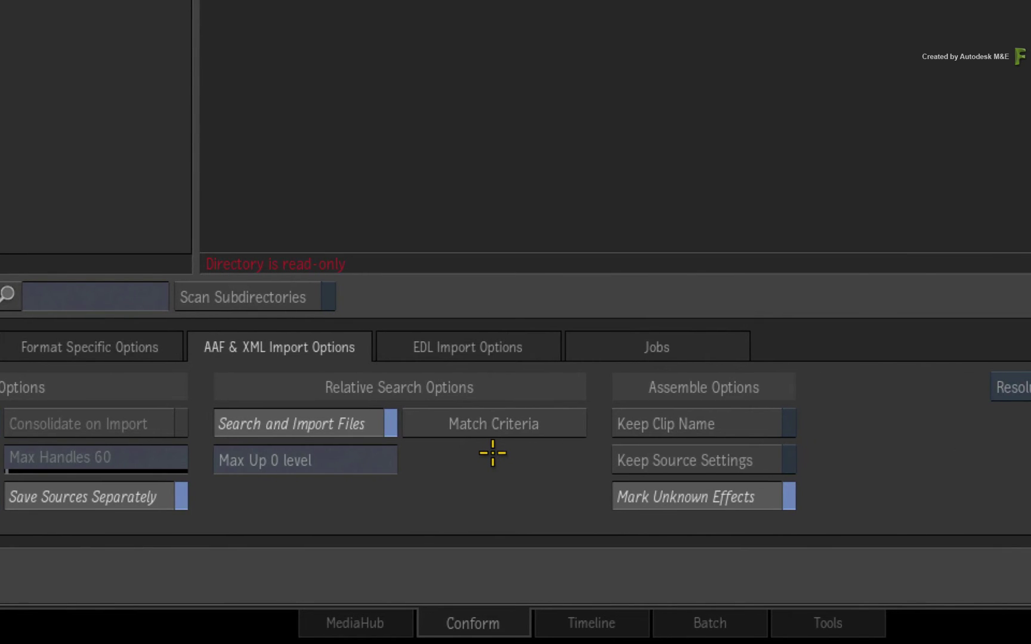
# Try Tape and Source Timecode as match criteria, and restore File Name as the only active, strict criterion.
pyautogui.click(494, 423)
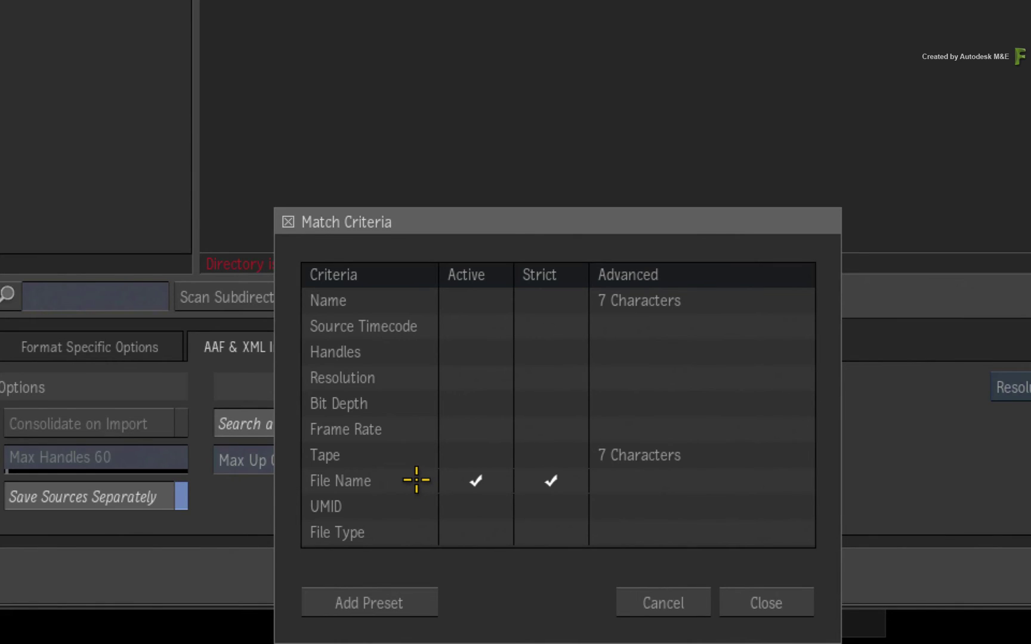
pyautogui.click(472, 481)
pyautogui.click(476, 456)
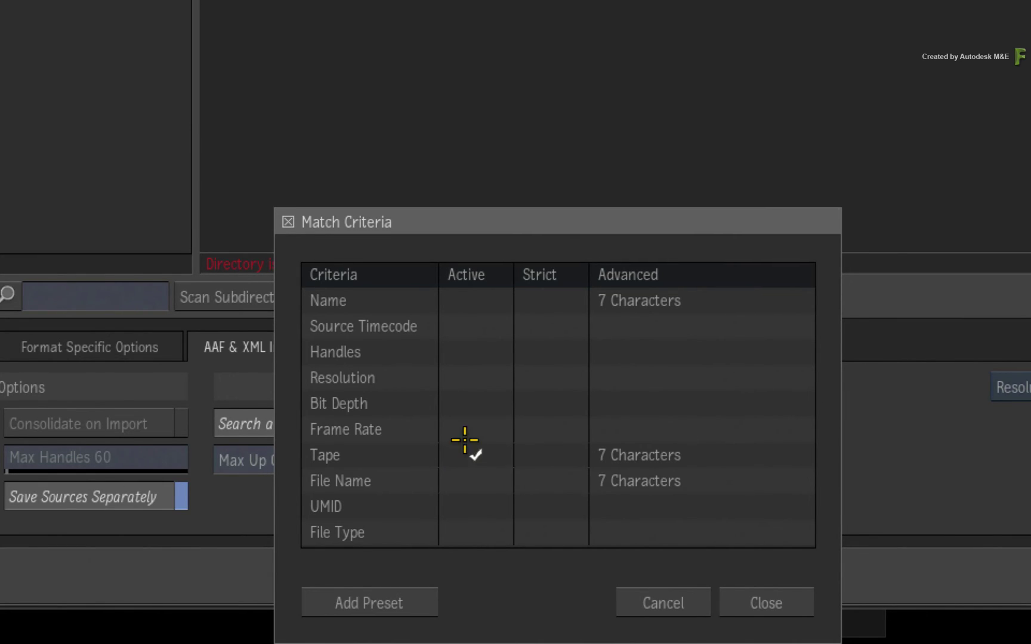
pyautogui.click(472, 331)
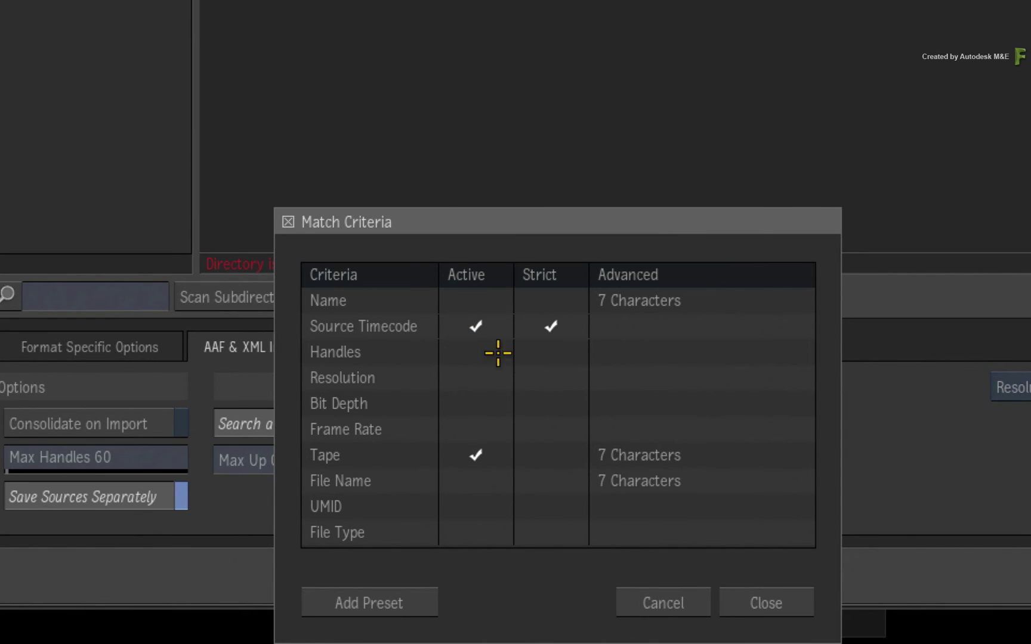
pyautogui.click(479, 322)
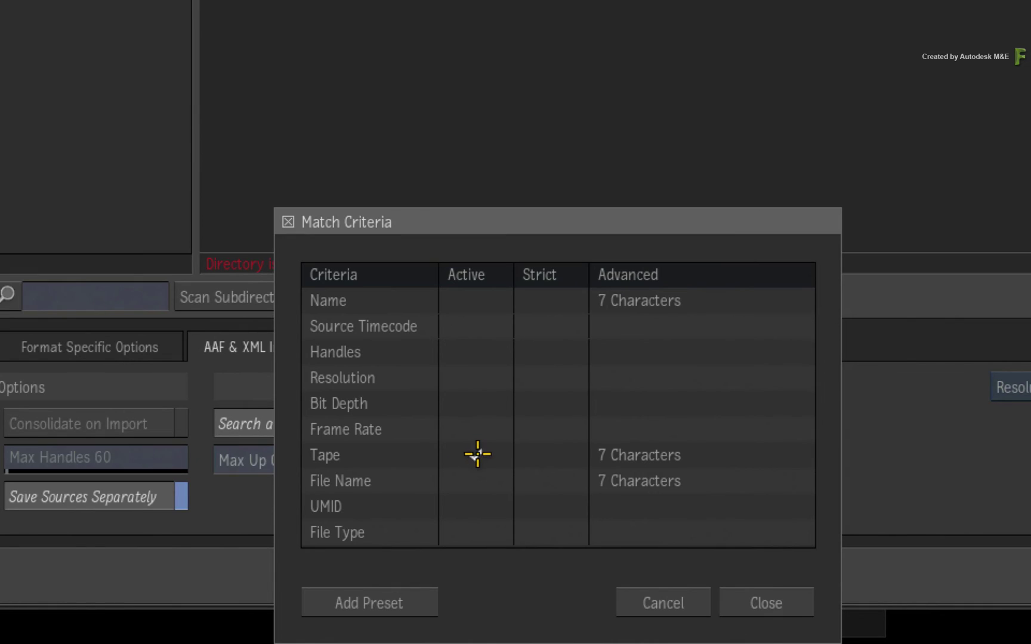
pyautogui.click(477, 454)
pyautogui.click(477, 481)
pyautogui.click(553, 481)
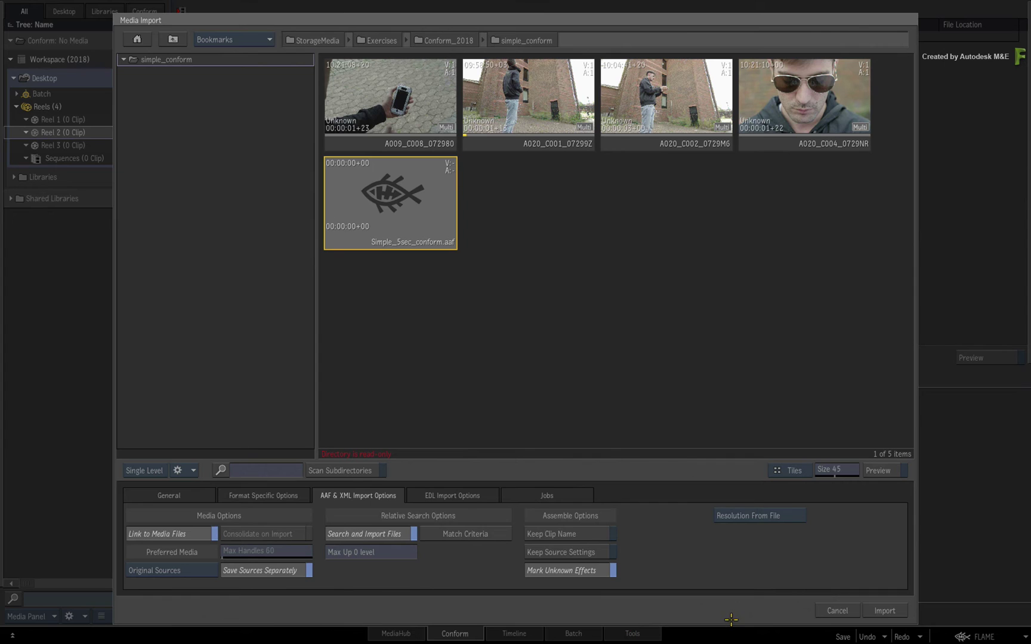
# Import the selected AAF with its linked media and scrub the sequence to the Hand_CU segment at 01:00:01+07.
pyautogui.click(899, 610)
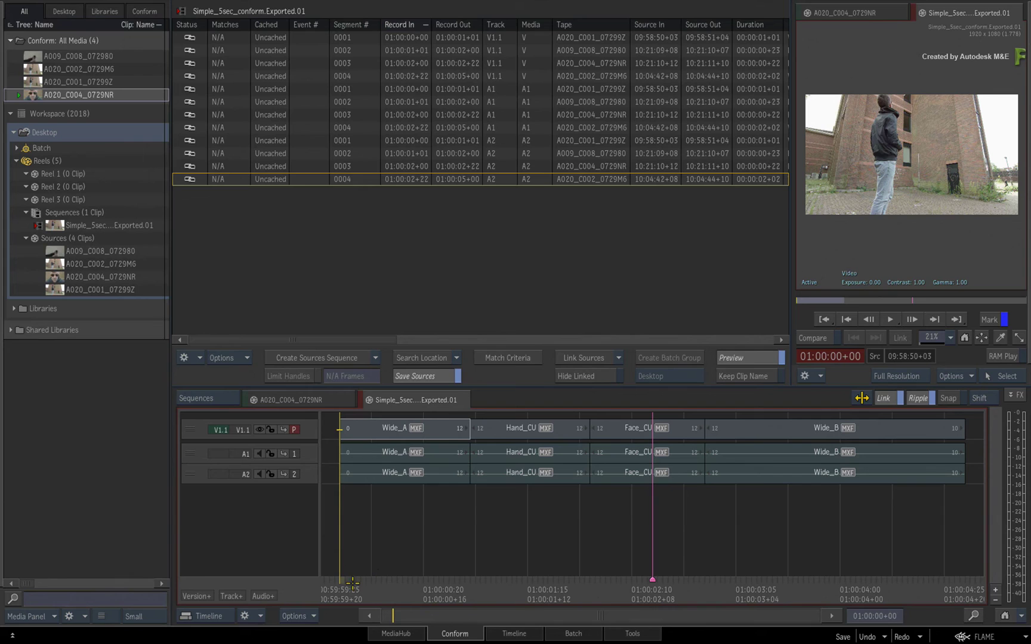
pyautogui.moveTo(357, 598); pyautogui.dragTo(512, 561)
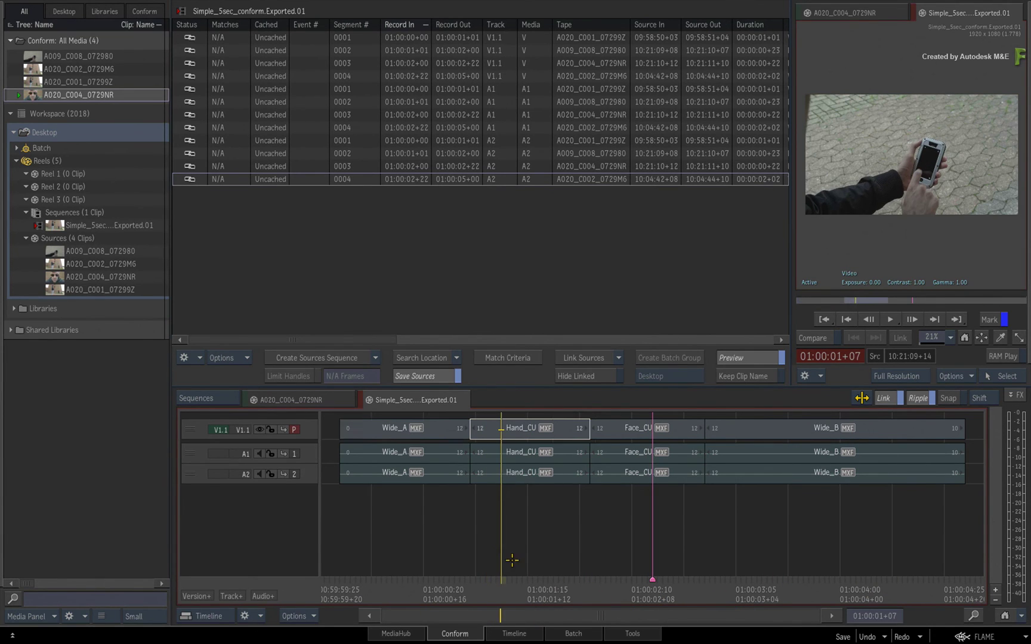
# Review the imported sequence in the Timeline view, scrubbing to the Wide_A segment and sliding the Sources and Sequences reels to inspect their clips.
pyautogui.click(539, 631)
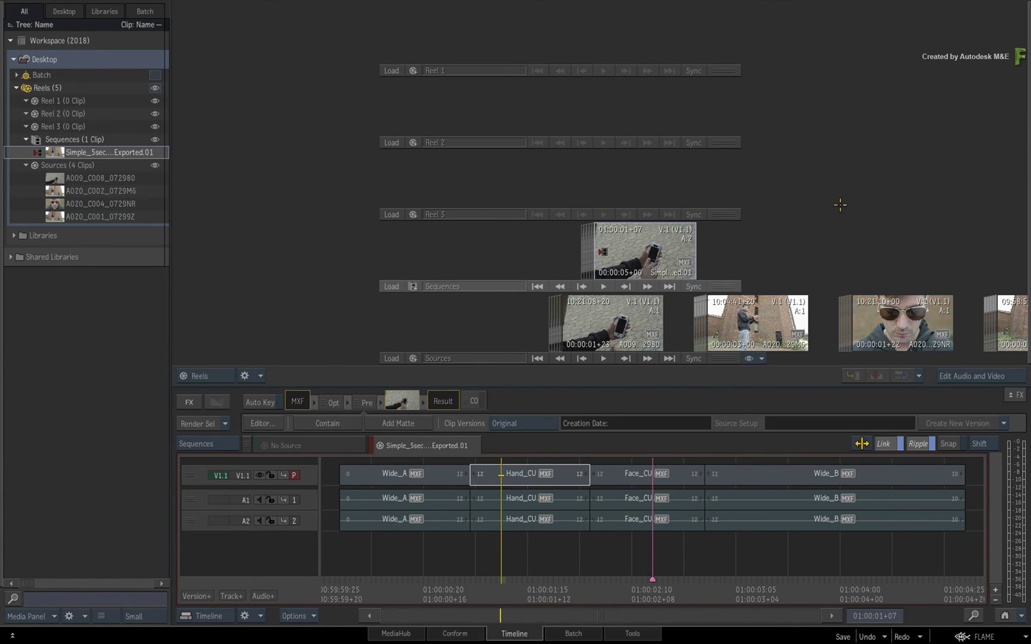
pyautogui.press('`')
pyautogui.moveTo(478, 582); pyautogui.dragTo(357, 476)
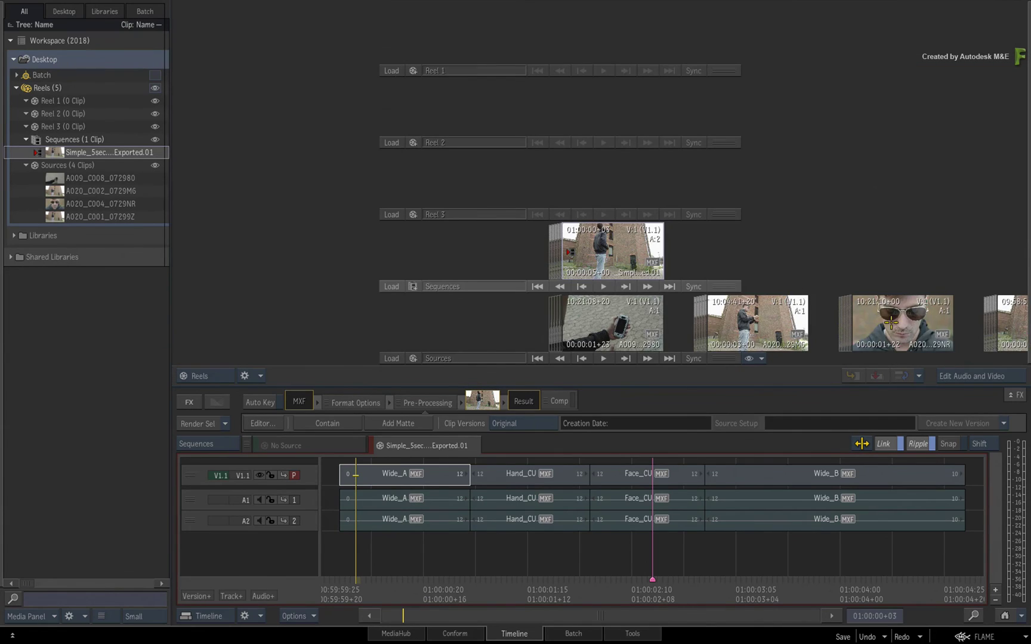
pyautogui.moveTo(891, 323); pyautogui.dragTo(635, 309)
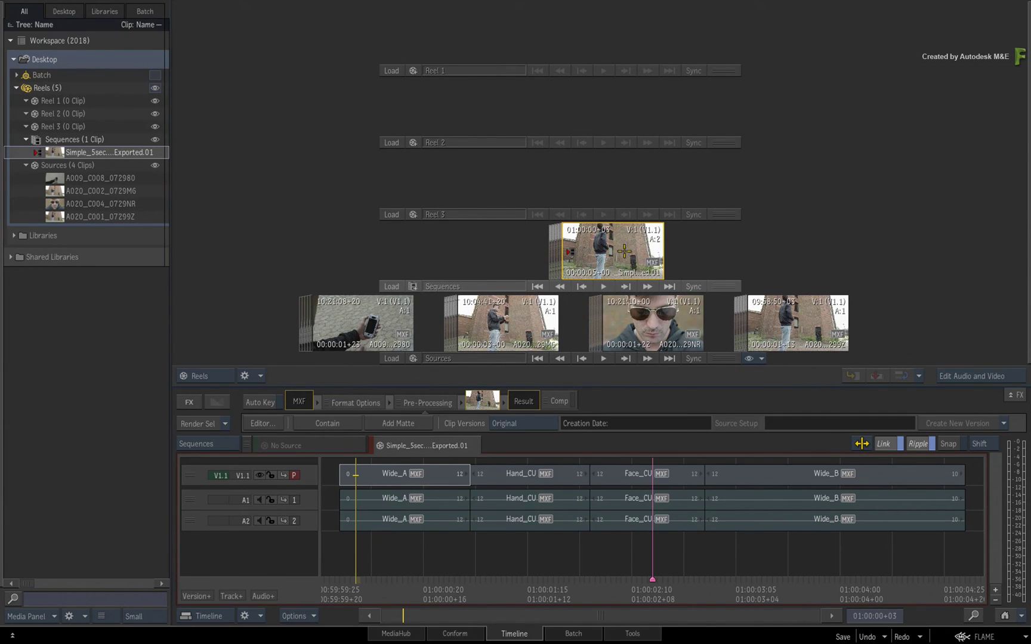
pyautogui.moveTo(624, 251); pyautogui.dragTo(573, 248)
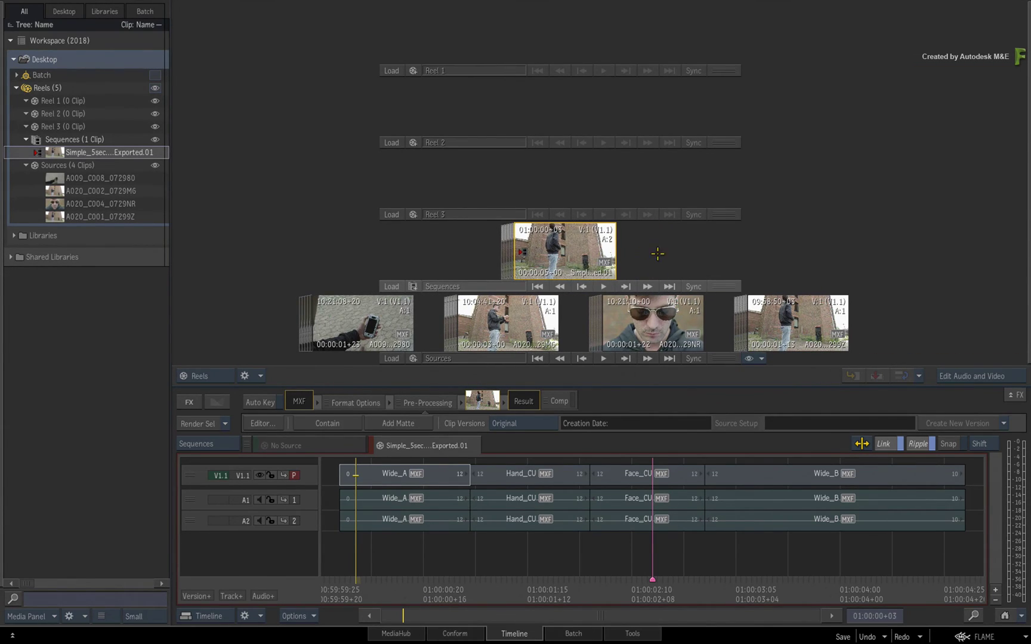